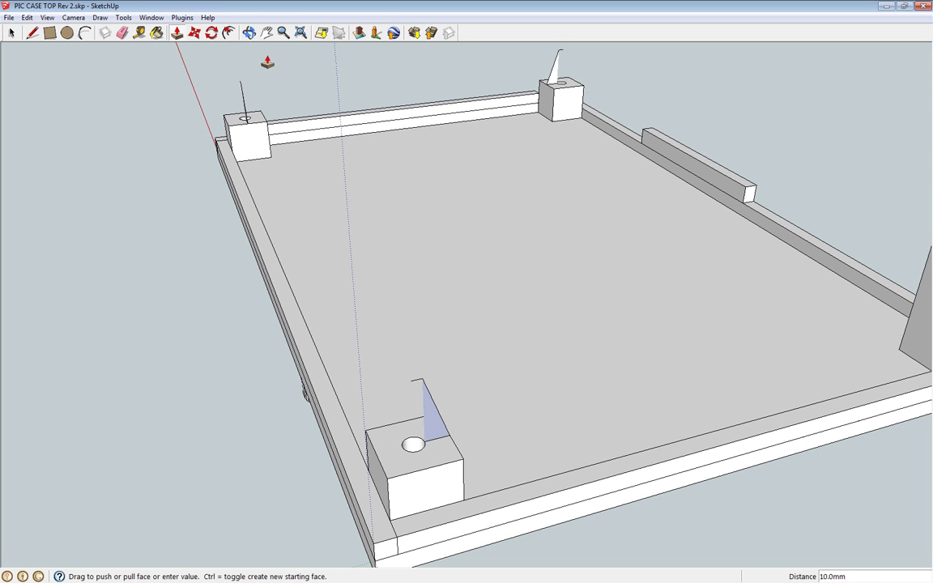
- Orbit the case top and zoom extents so the whole model shows from its front corner
click(250, 36)
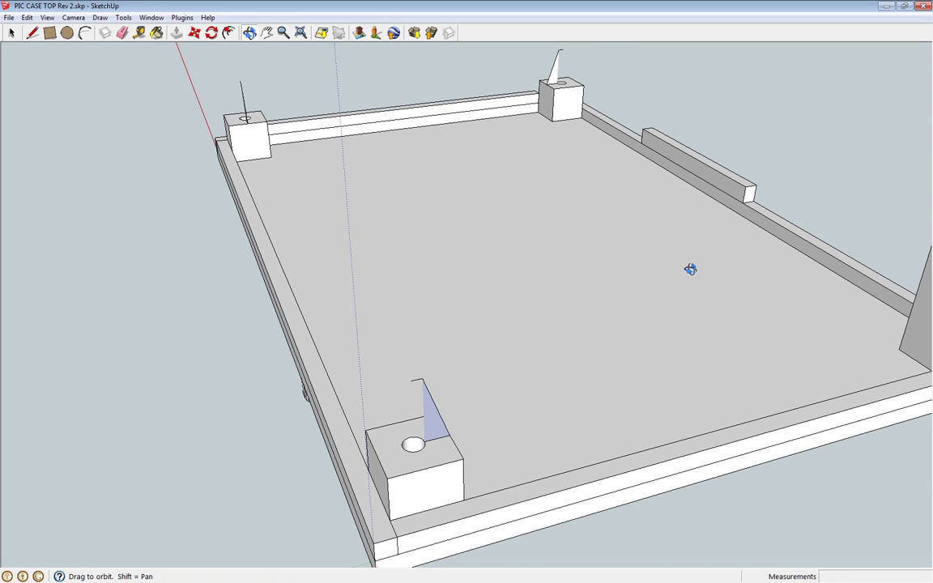
drag(690, 269, 528, 275)
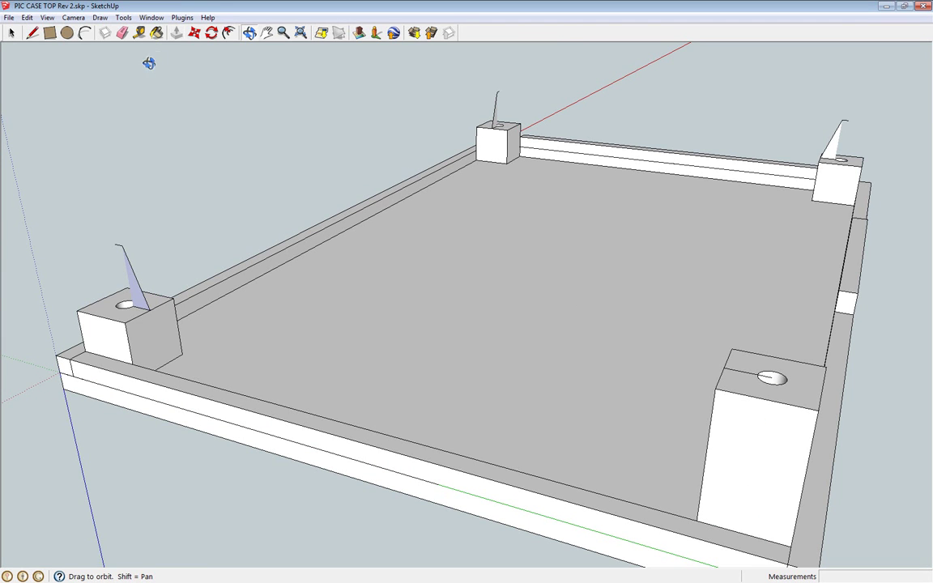
click(299, 32)
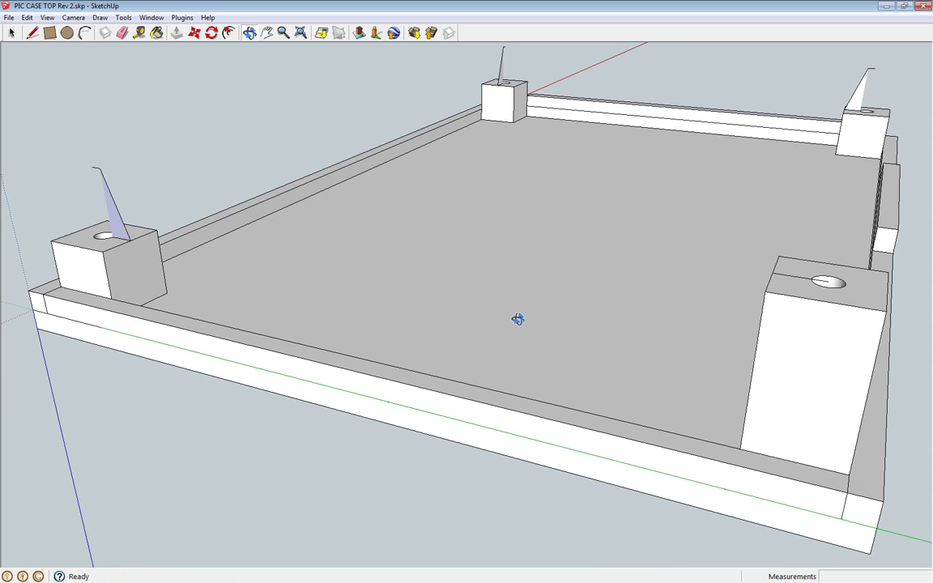
- Window-select the case, dismiss its context menu, then select only the front-right pillar's top face
click(11, 33)
drag(149, 75, 891, 471)
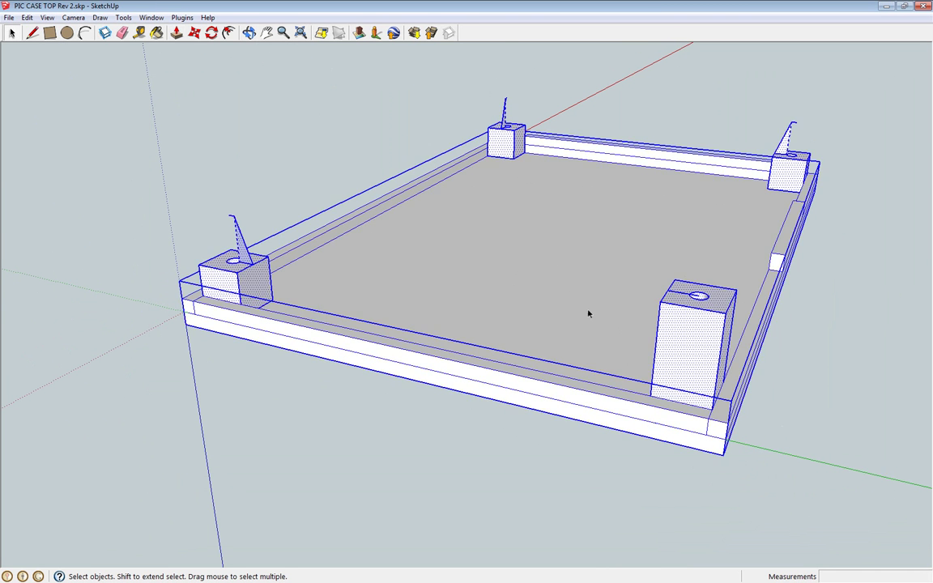
right_click(453, 268)
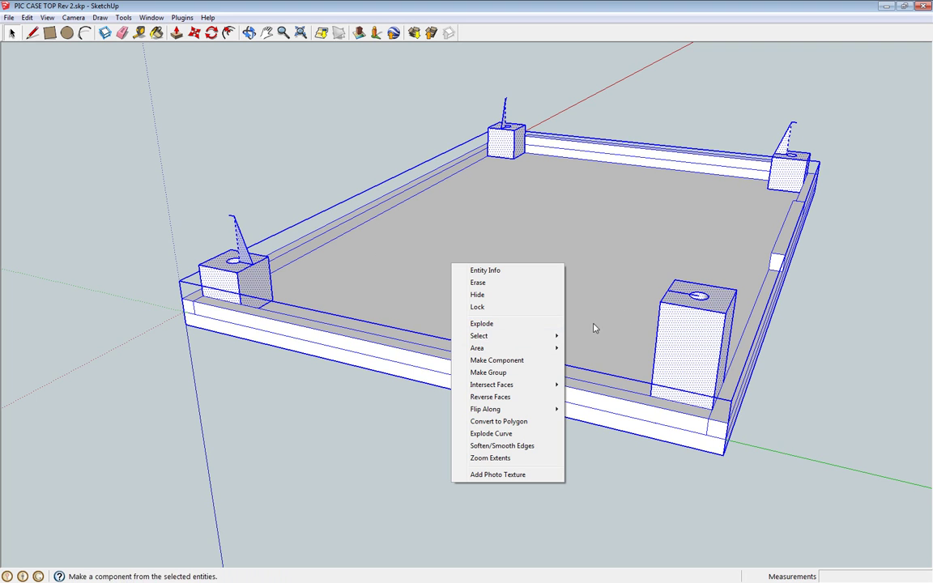
click(682, 332)
click(718, 300)
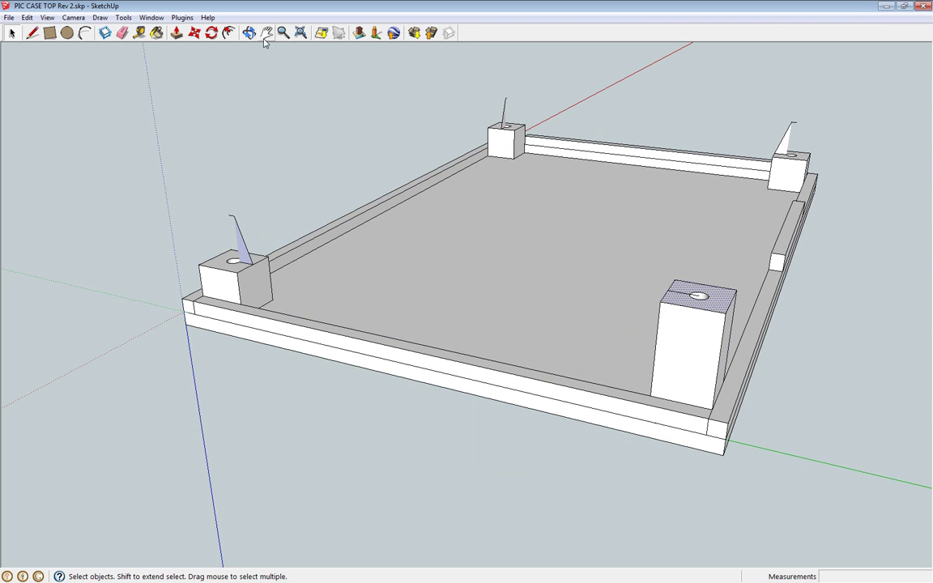
- Push/Pull the front-right pillar's top face down 10 mm to match the other pillars
click(176, 34)
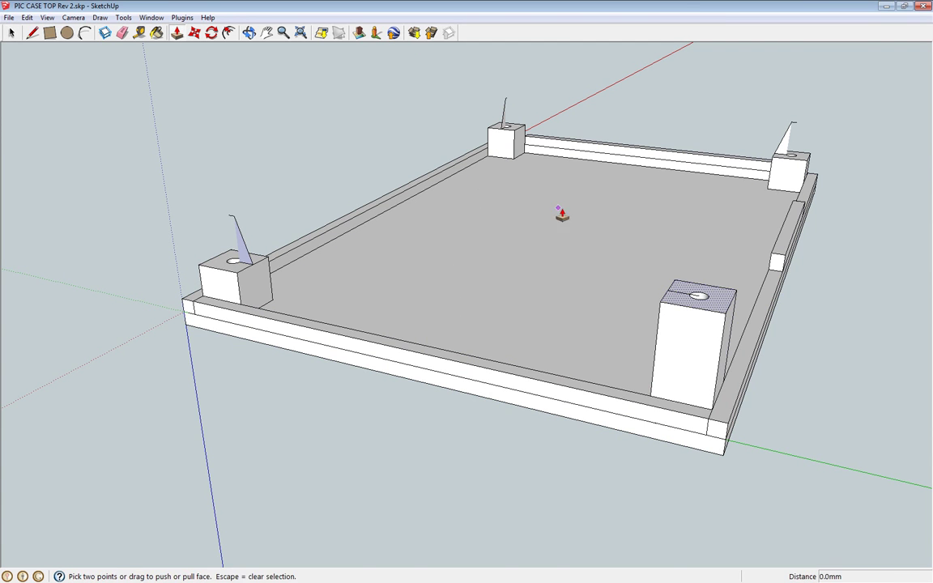
click(718, 301)
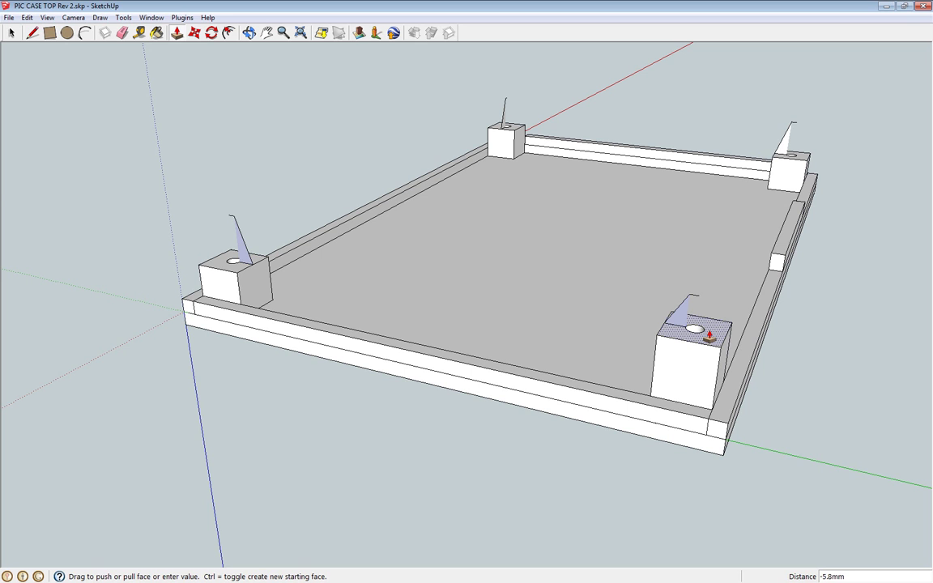
text(10)
key(Return)
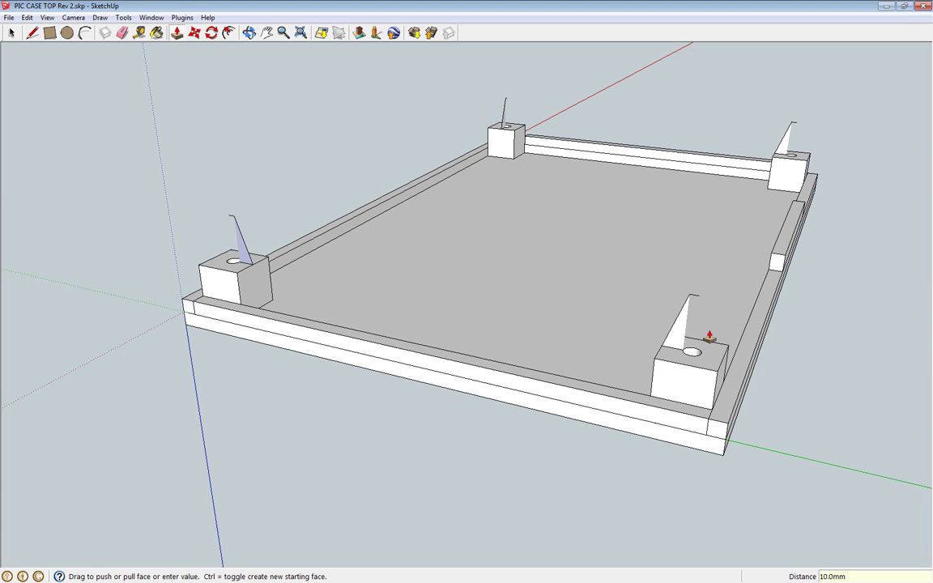
click(11, 33)
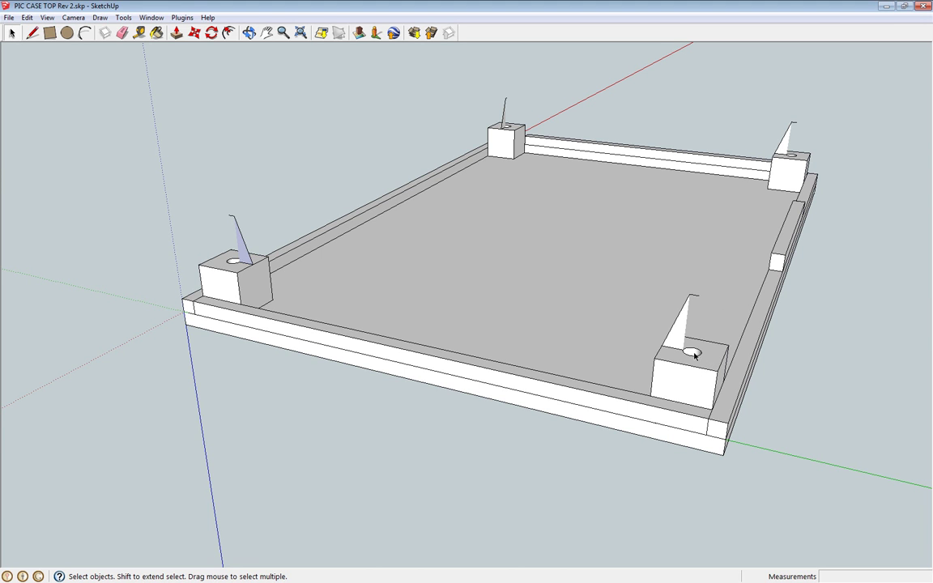
- Delete the triangular fins on the front-right, back-right and front-left pillars
click(692, 297)
key(Delete)
click(790, 129)
key(Delete)
click(507, 102)
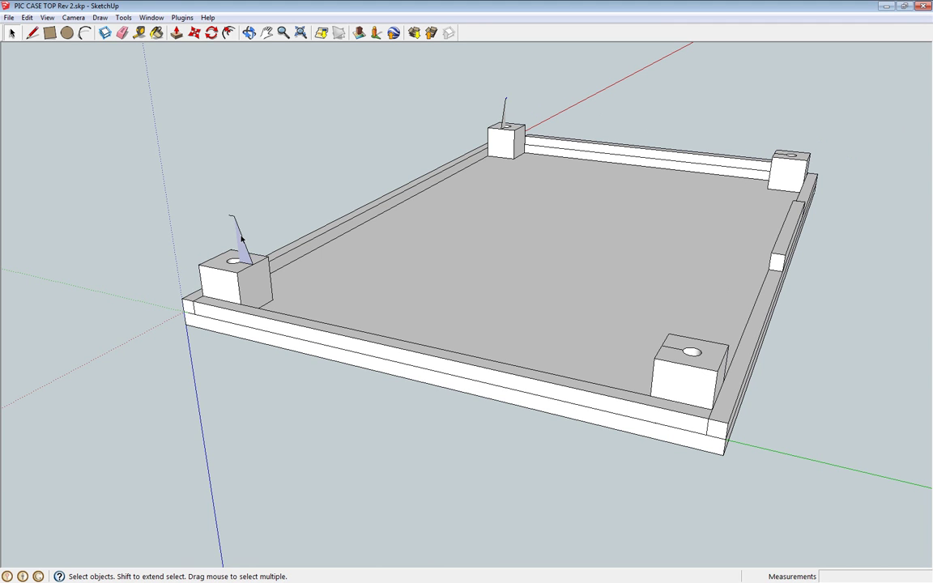
key(Delete)
- Zoom in on the back pillar and delete the stray edge rising above it
scroll(525, 122, up, 5)
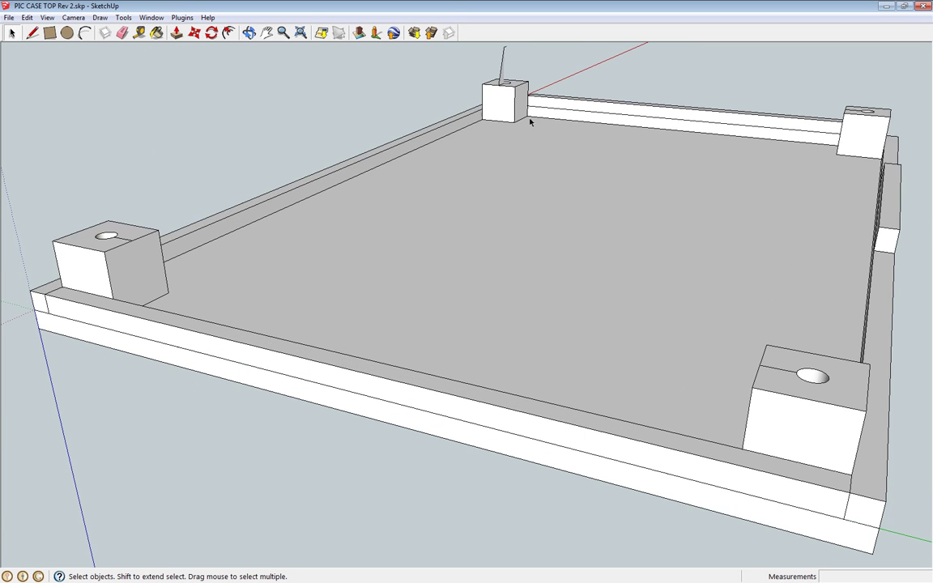
scroll(423, 206, up, 3)
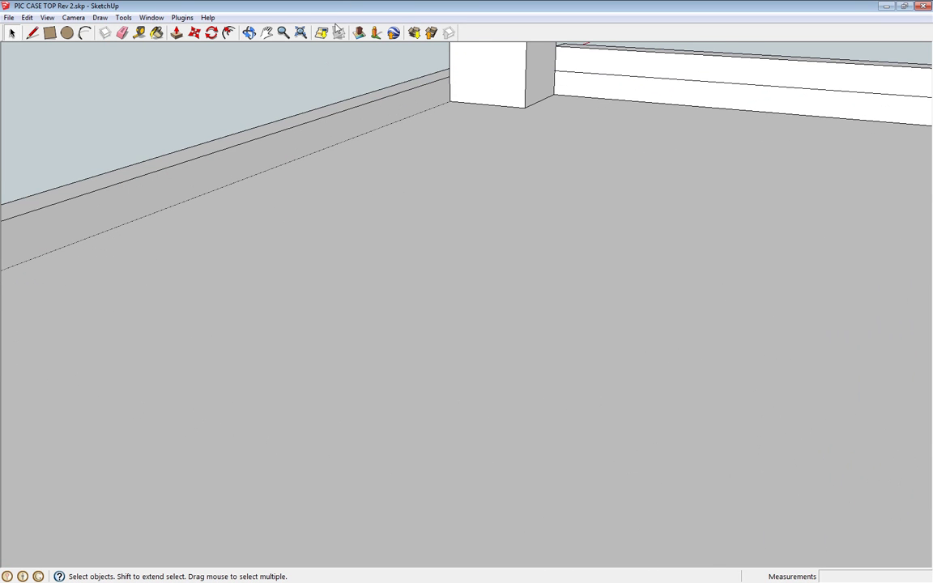
click(266, 32)
scroll(441, 352, down, 6)
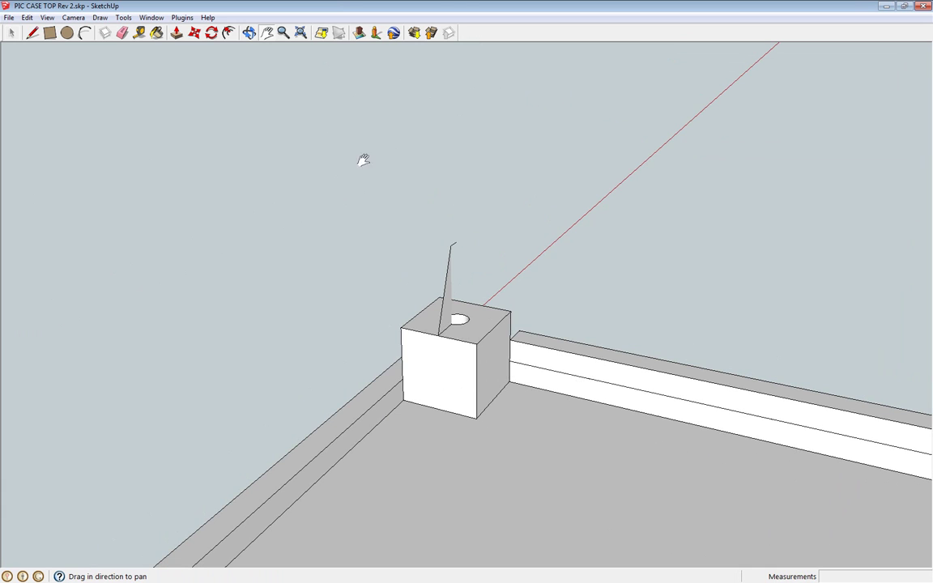
key(space)
click(451, 253)
key(Delete)
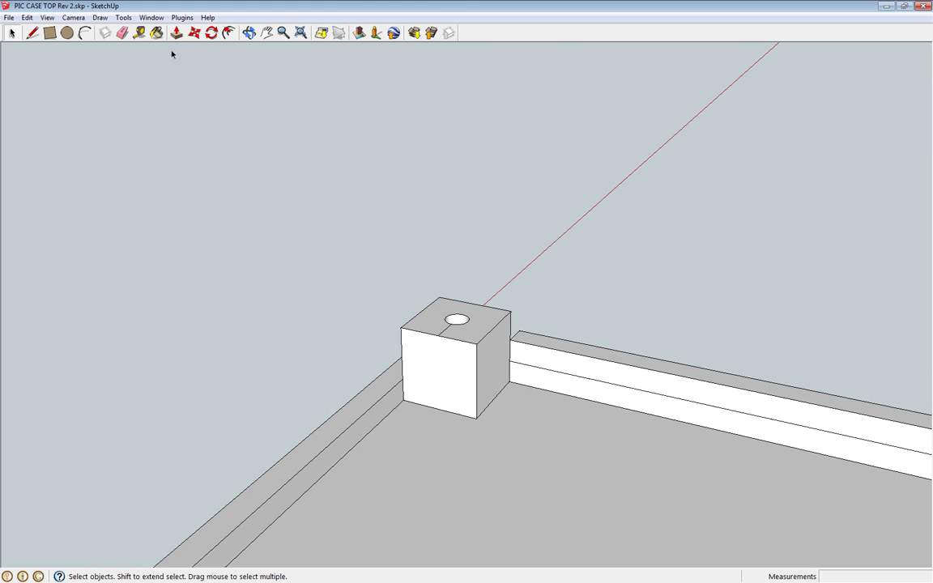
- Zoom extents and orbit back to the overall view of the case
click(299, 32)
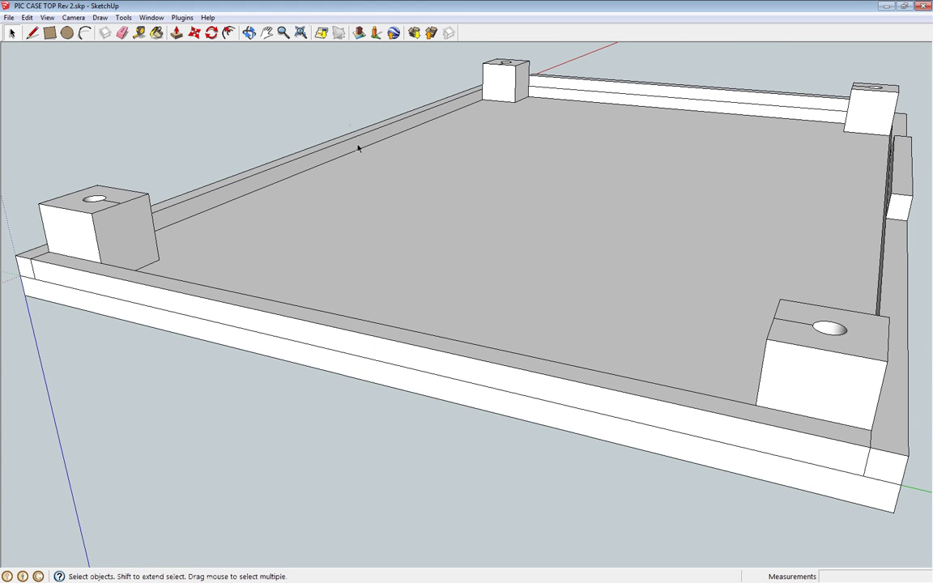
click(248, 32)
drag(431, 183, 274, 132)
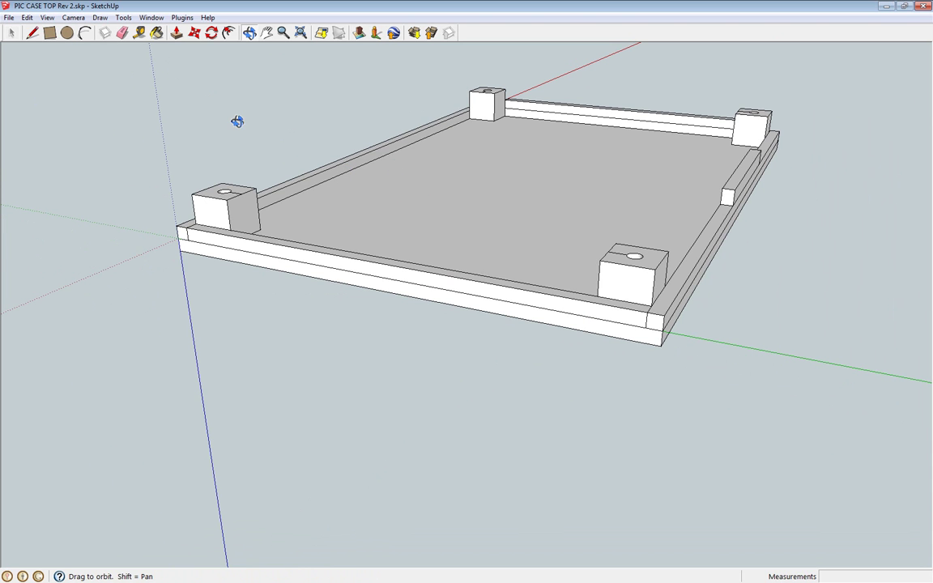
- Window-select the entire case, open its context menu, then dismiss it and clear the selection
key(space)
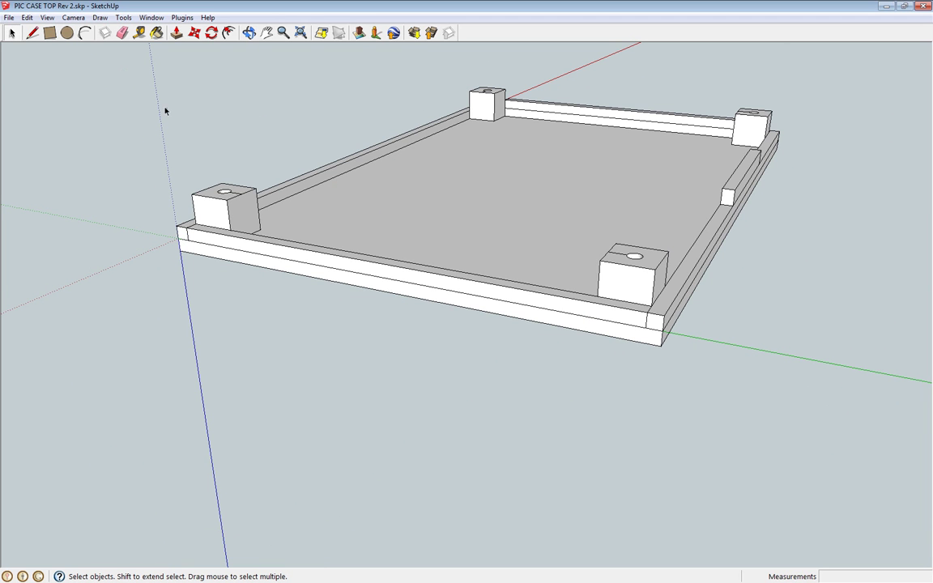
drag(146, 74, 866, 420)
right_click(639, 279)
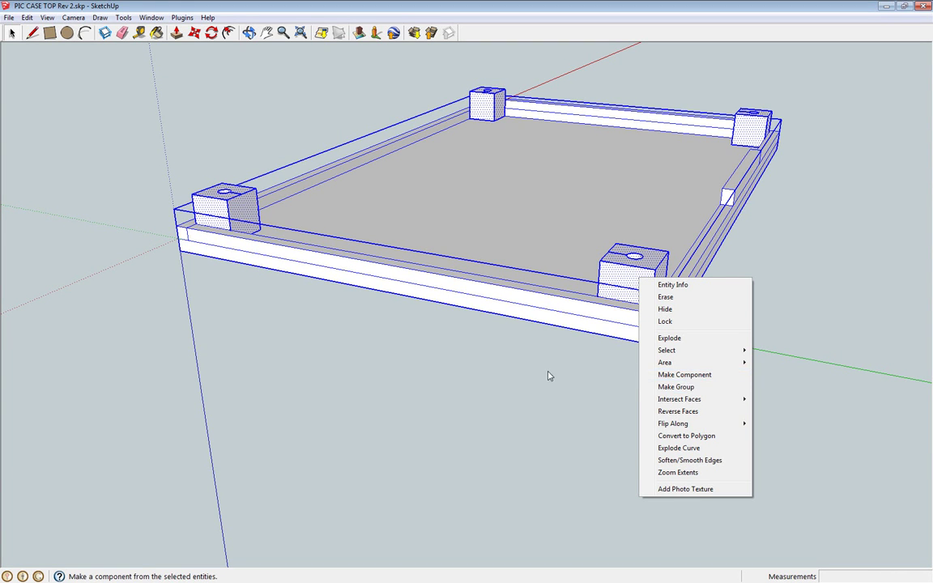
click(501, 341)
- Save As PIC CASE TOP Rev 3.skp, replacing the existing file, then select the whole model
click(9, 17)
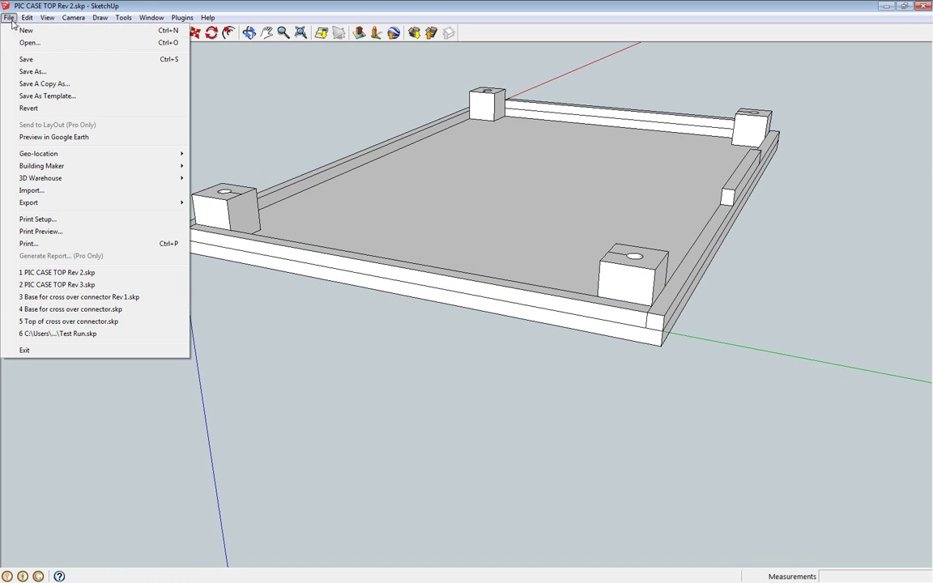
click(30, 71)
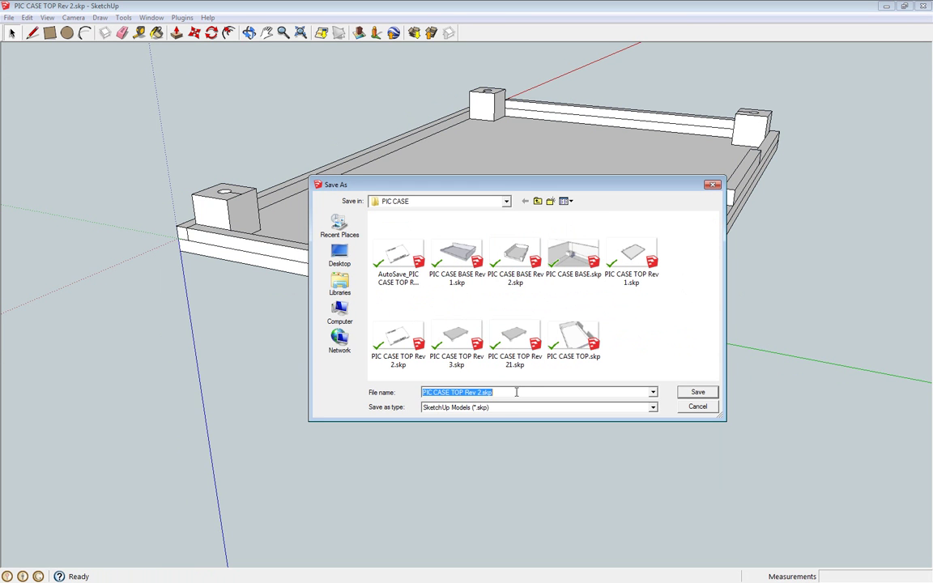
click(482, 394)
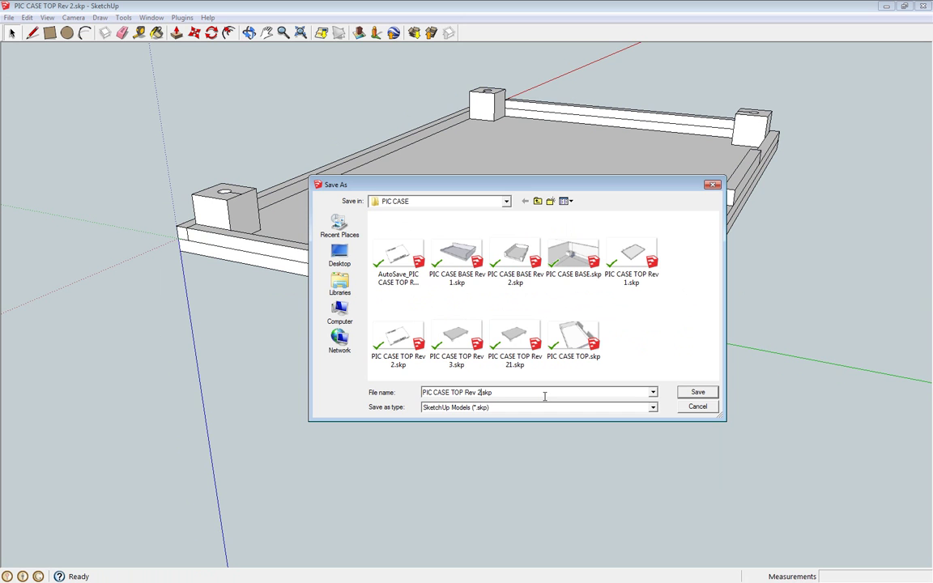
key(BackSpace)
text(3)
click(697, 392)
click(500, 301)
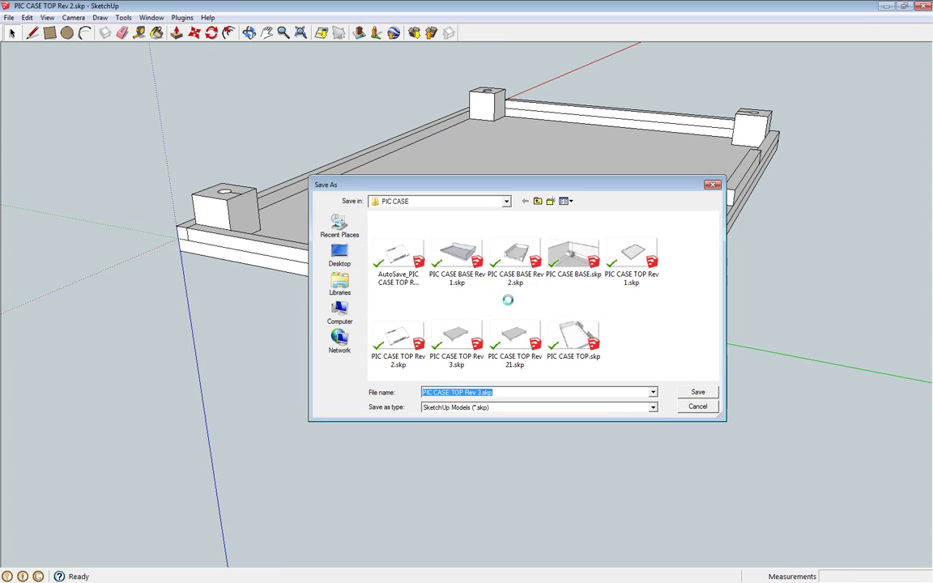
drag(88, 77, 797, 383)
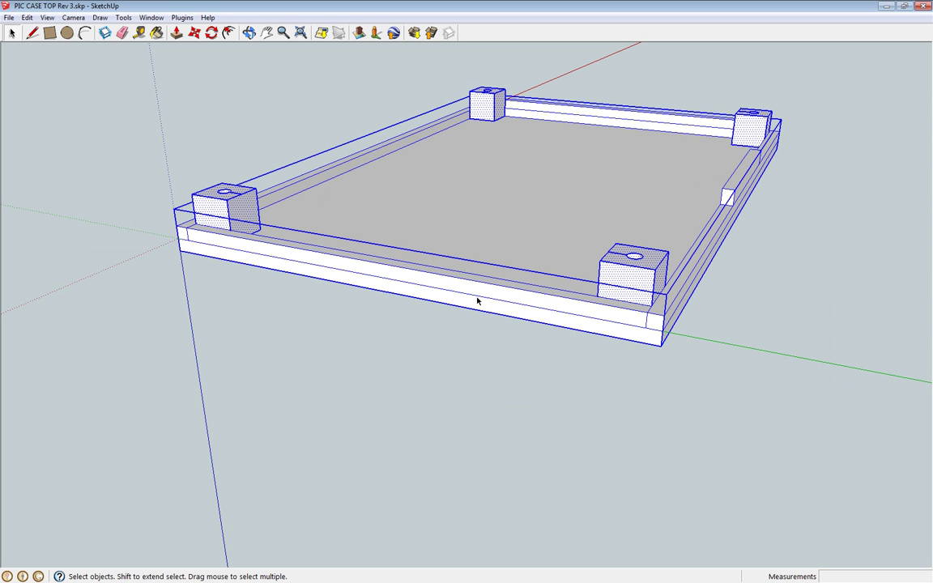
- Make the selected case top into a component
right_click(427, 299)
click(527, 394)
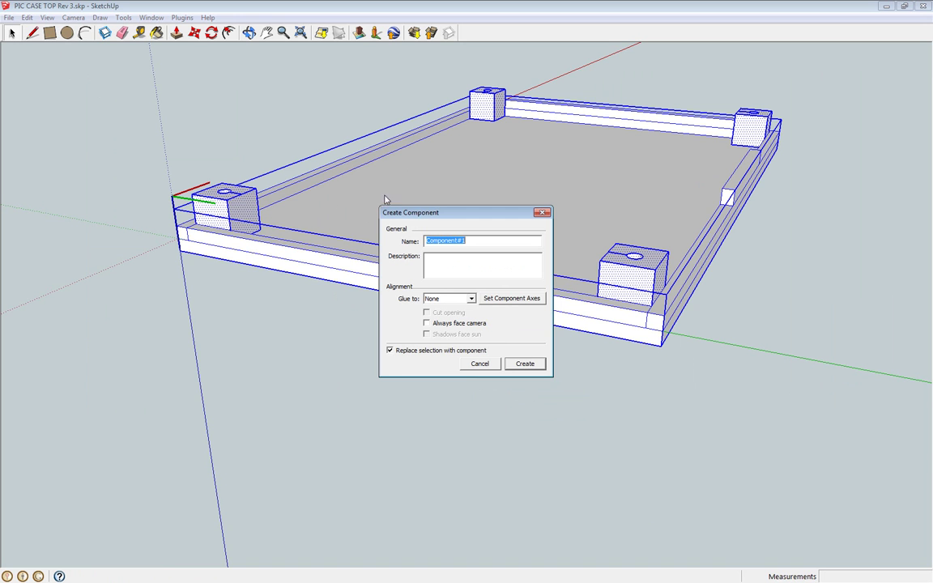
click(523, 365)
- Reselect the case top, make it a group, and orbit to view it from above
drag(158, 69, 778, 388)
right_click(606, 316)
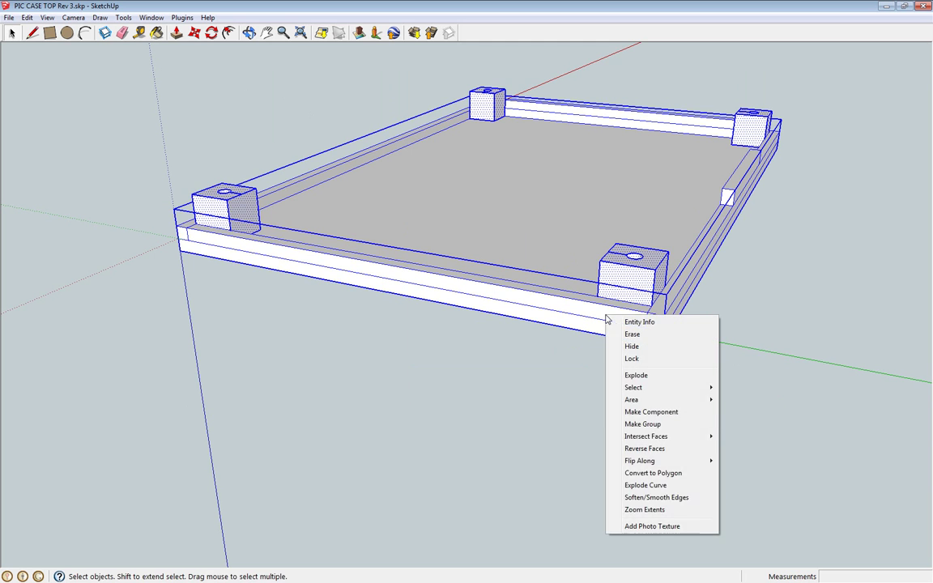
click(643, 424)
click(656, 348)
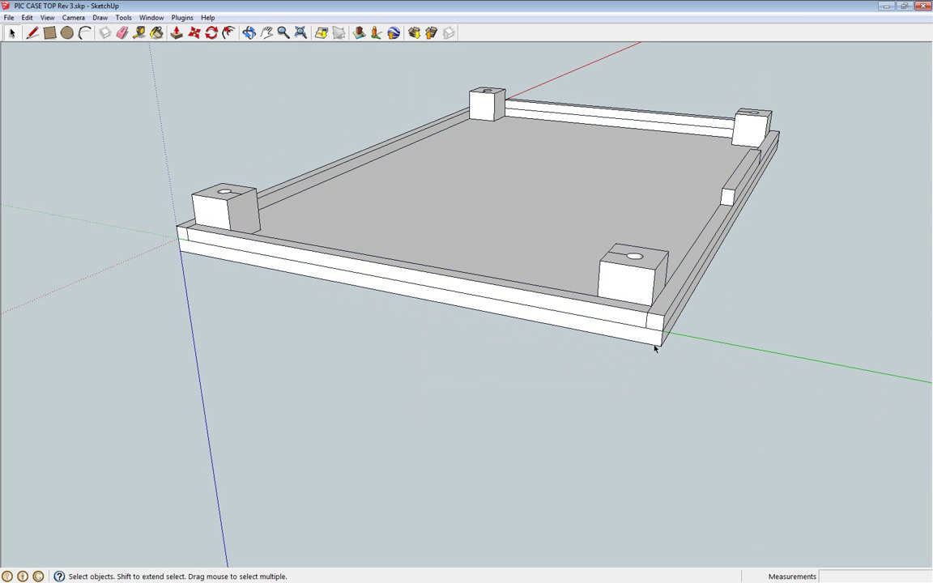
click(553, 288)
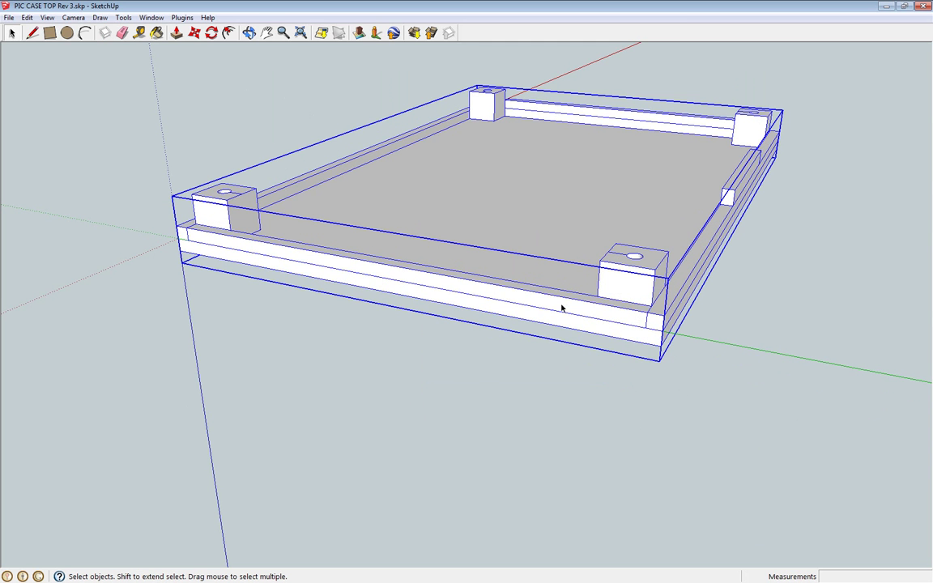
click(249, 33)
drag(633, 283, 602, 277)
- Orbit the case to look down on its top with the green axis in view
drag(517, 260, 551, 473)
drag(458, 450, 456, 356)
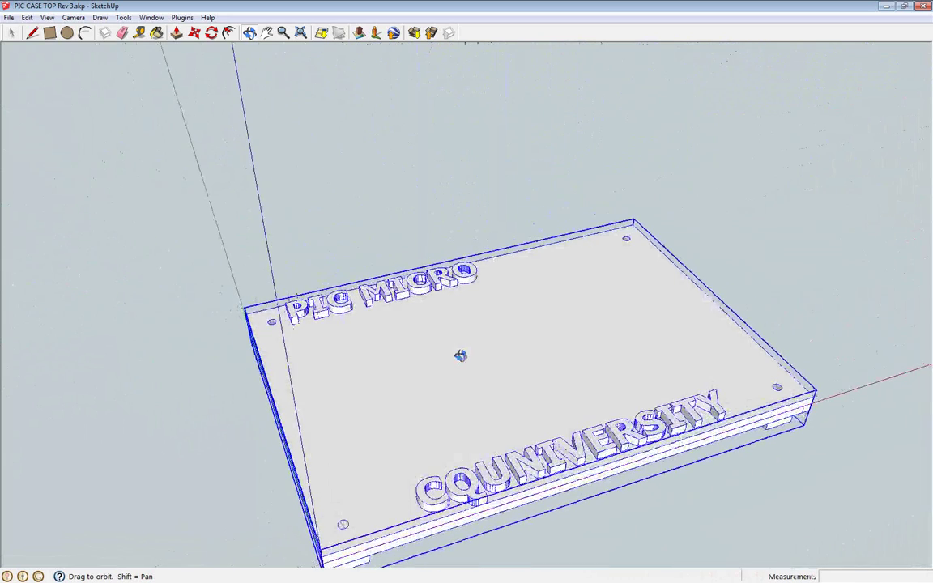
drag(617, 423, 489, 375)
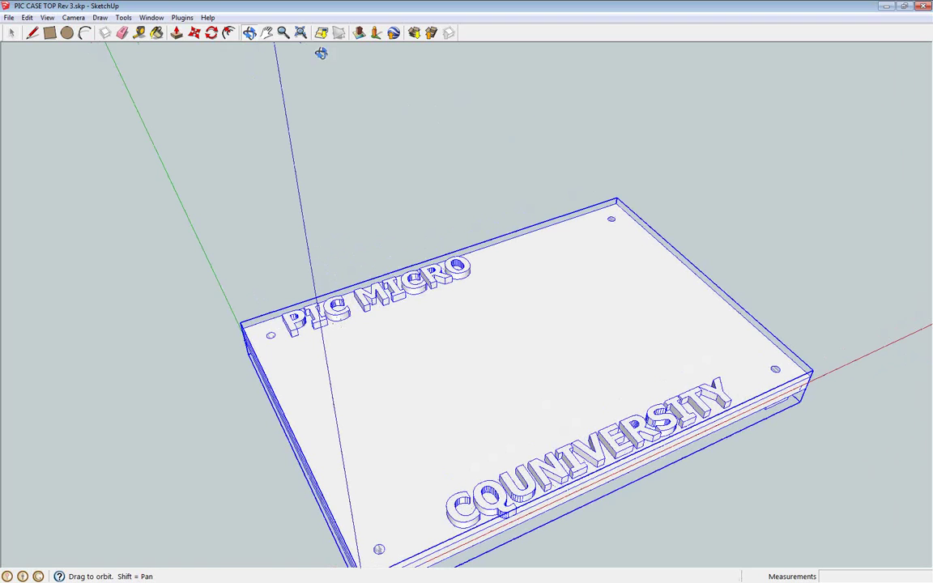
- Browse the Draw and Camera menus over to the Tools menu with 3D Text
click(100, 18)
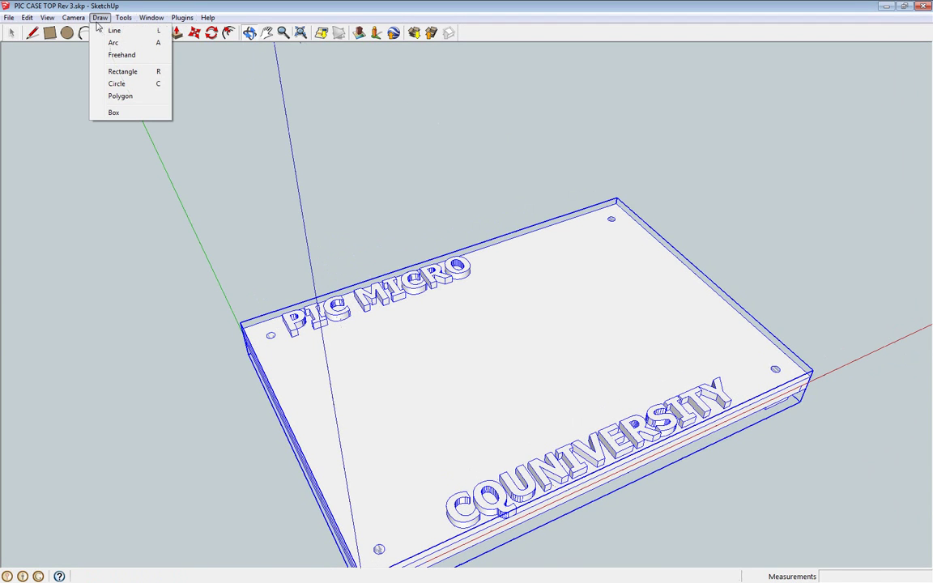
mouse_move(79, 21)
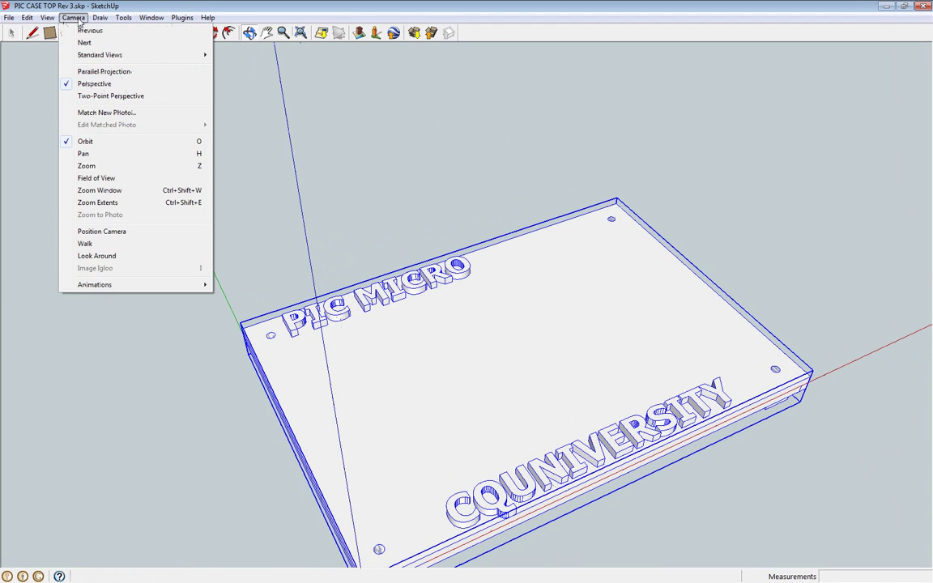
mouse_move(119, 20)
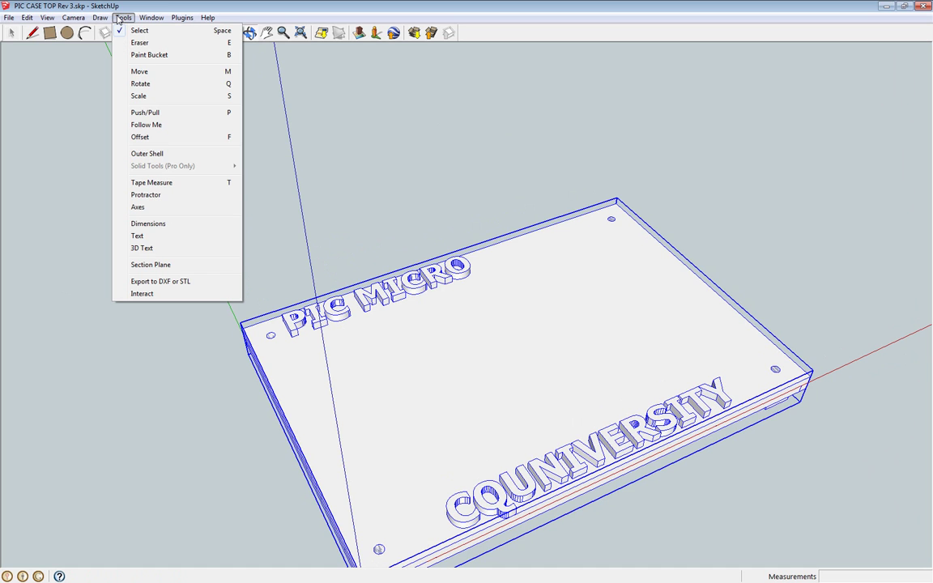
click(142, 248)
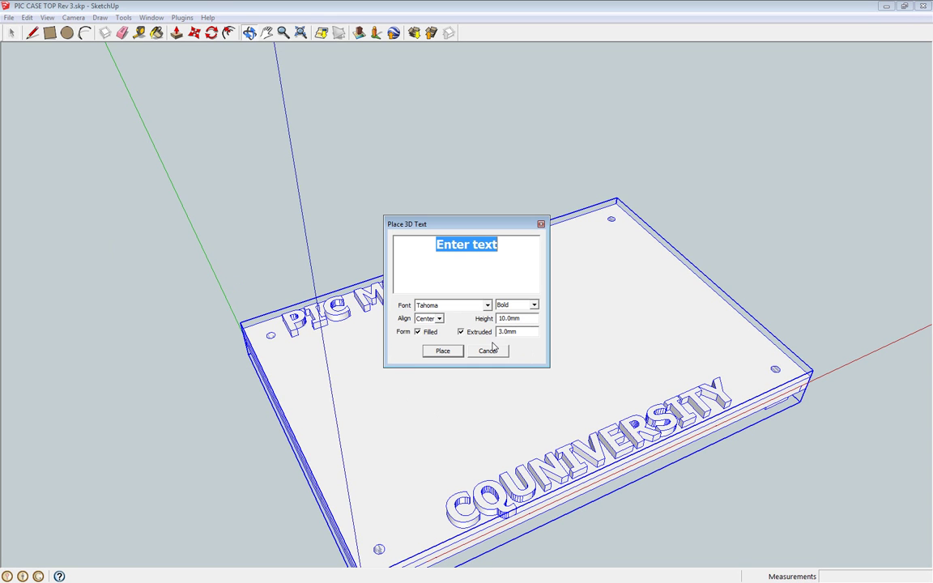
click(443, 350)
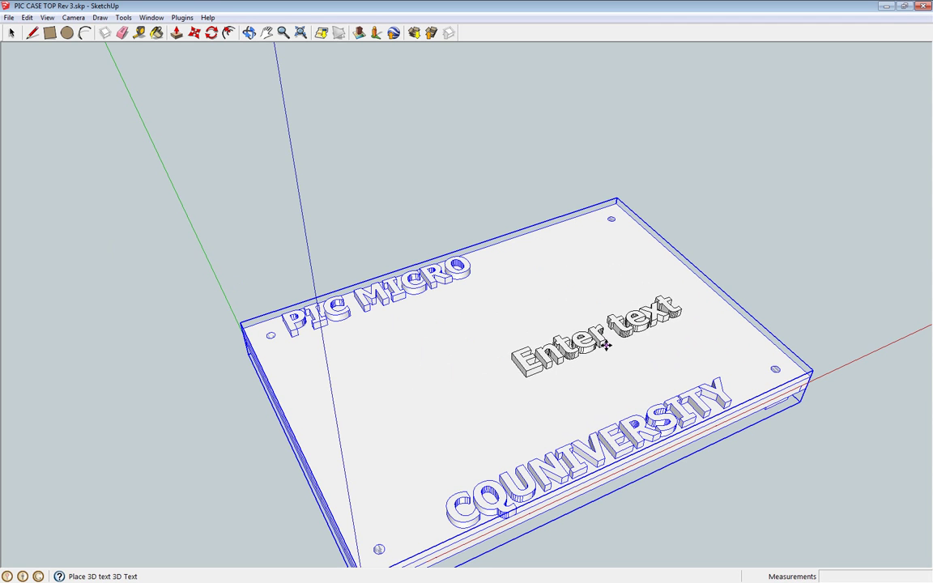
key(Escape)
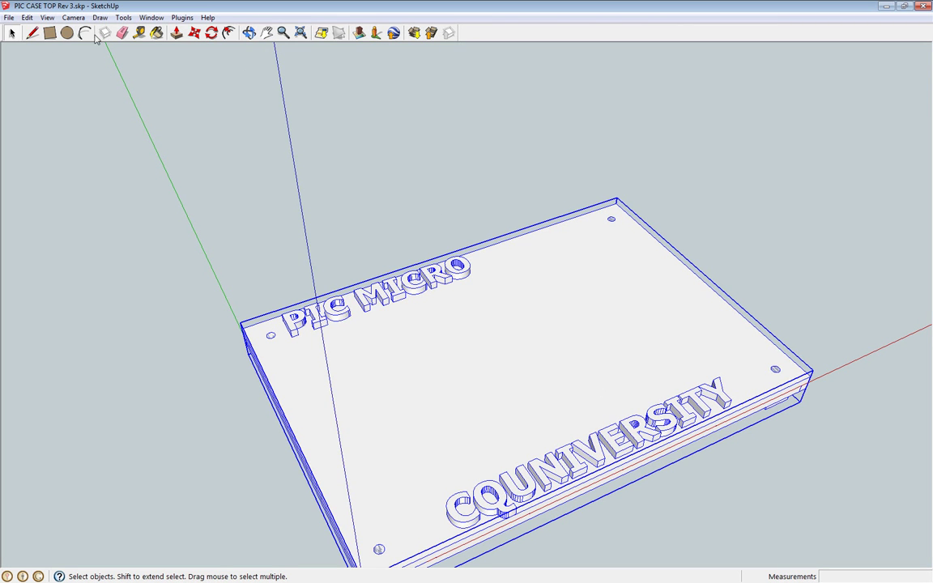
- Save the model and start the DXF/STL export with Millimeters as the unit
click(8, 18)
click(33, 59)
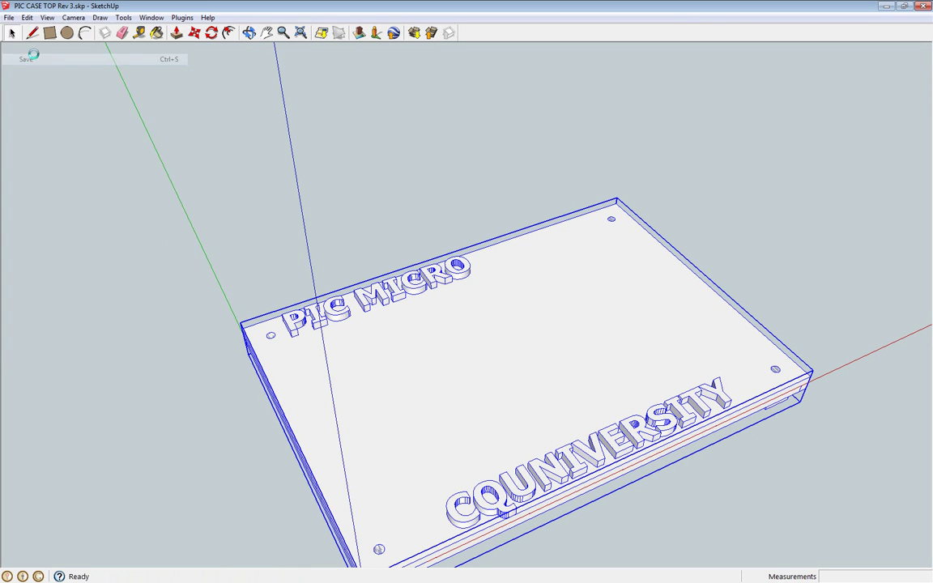
click(104, 18)
mouse_move(124, 18)
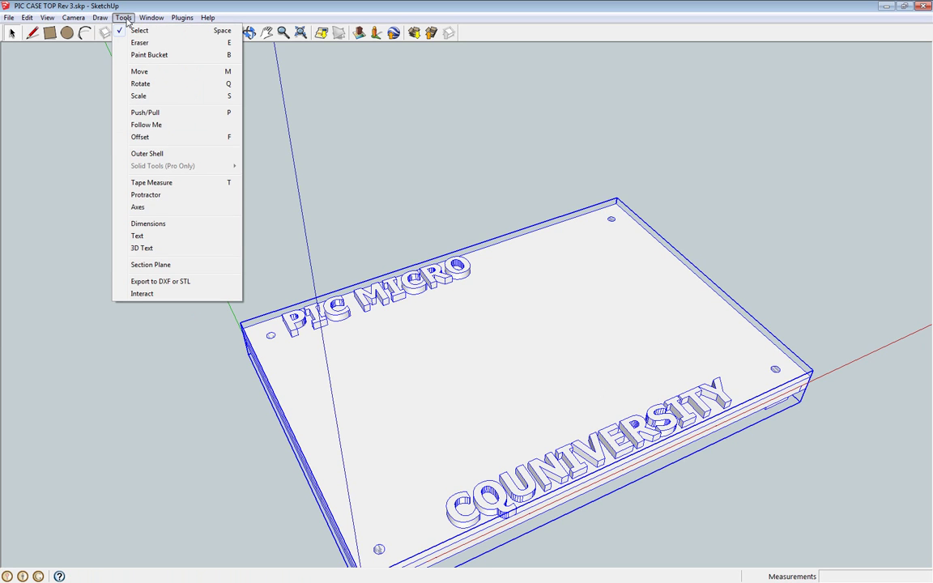
click(148, 258)
click(515, 289)
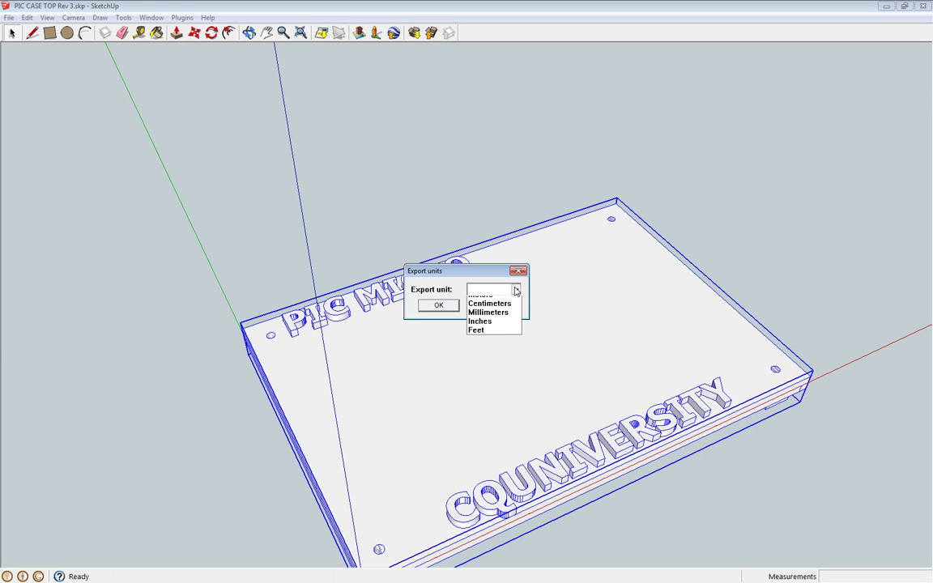
click(496, 322)
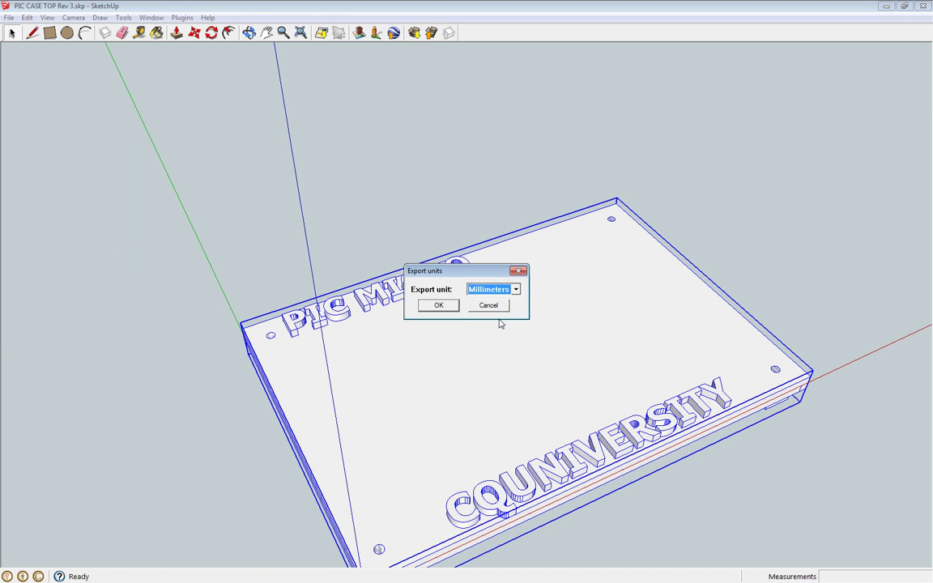
click(438, 306)
- Export as stl to PIC CASE TOP Rev 3.stl, then bring up the maximised PIC CASE folder
click(511, 289)
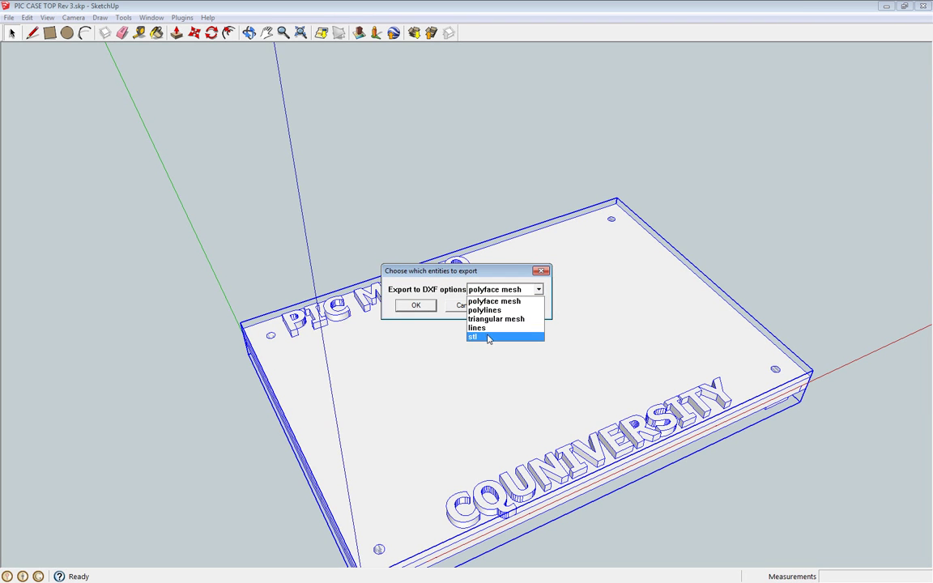
click(489, 337)
click(416, 306)
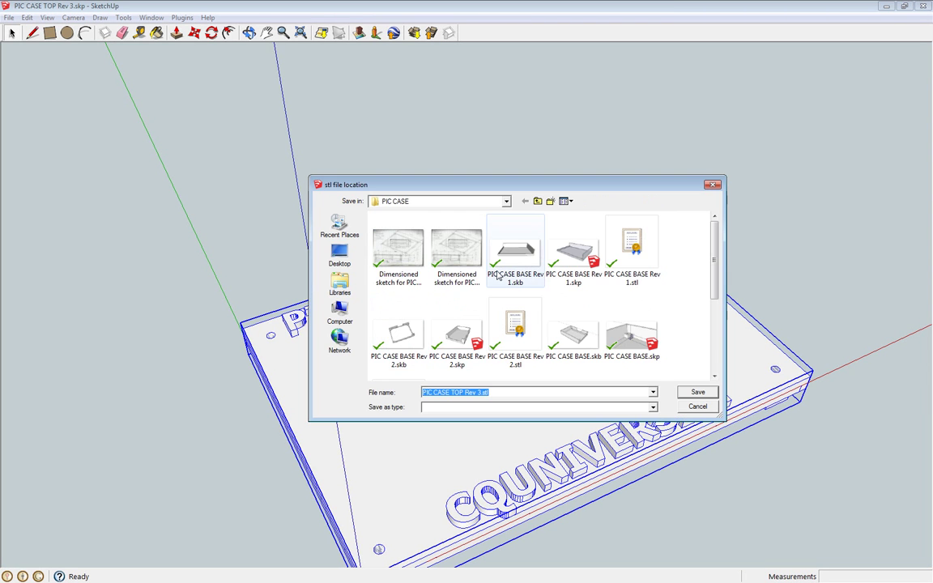
click(698, 393)
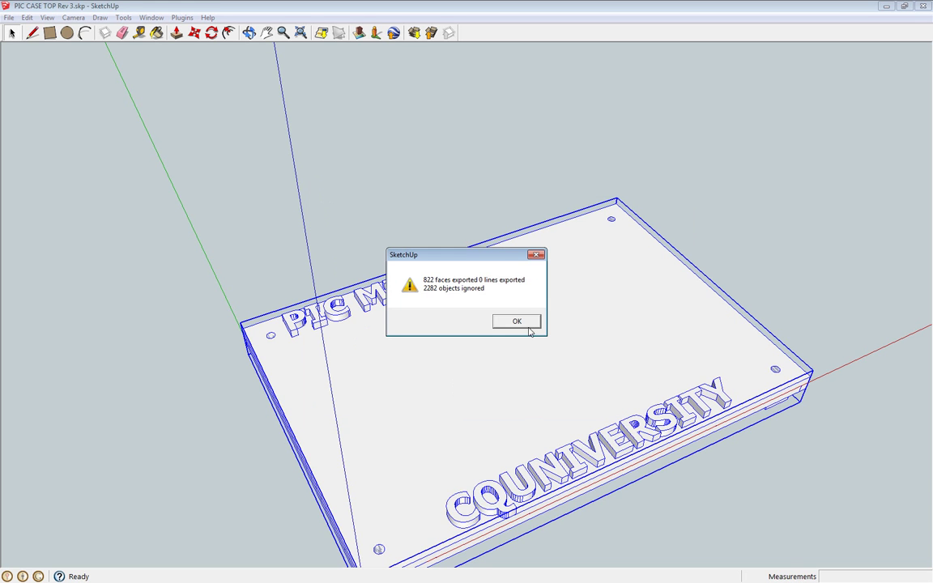
click(518, 321)
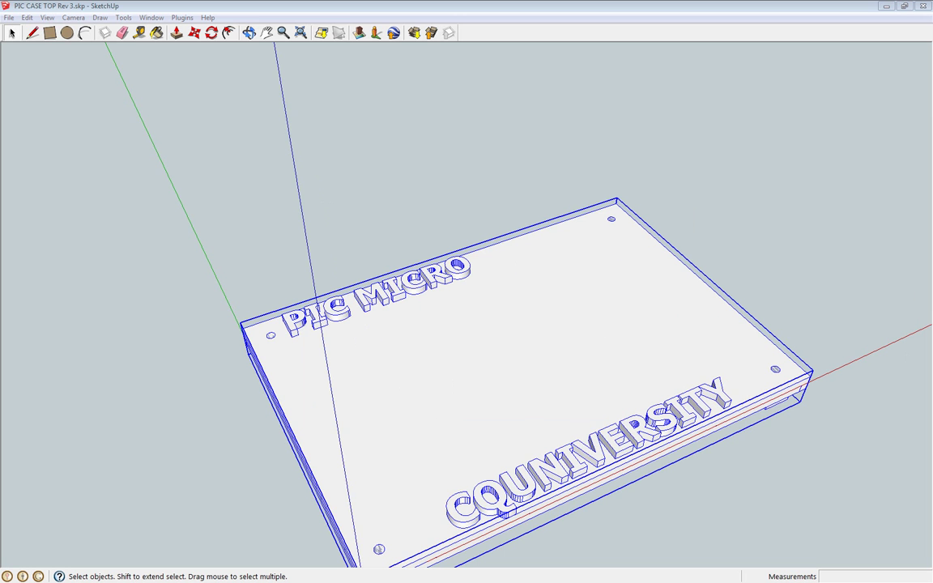
key(alt+Tab)
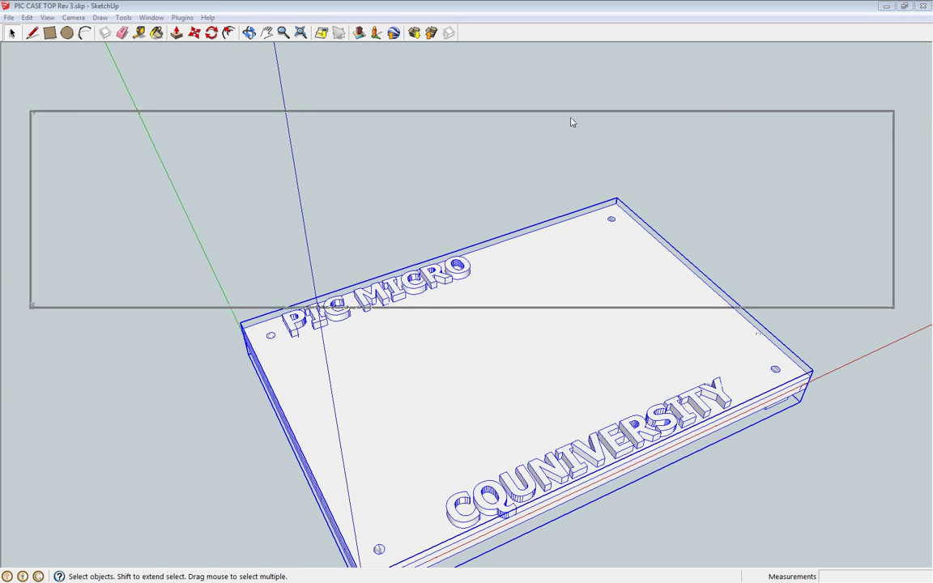
click(862, 121)
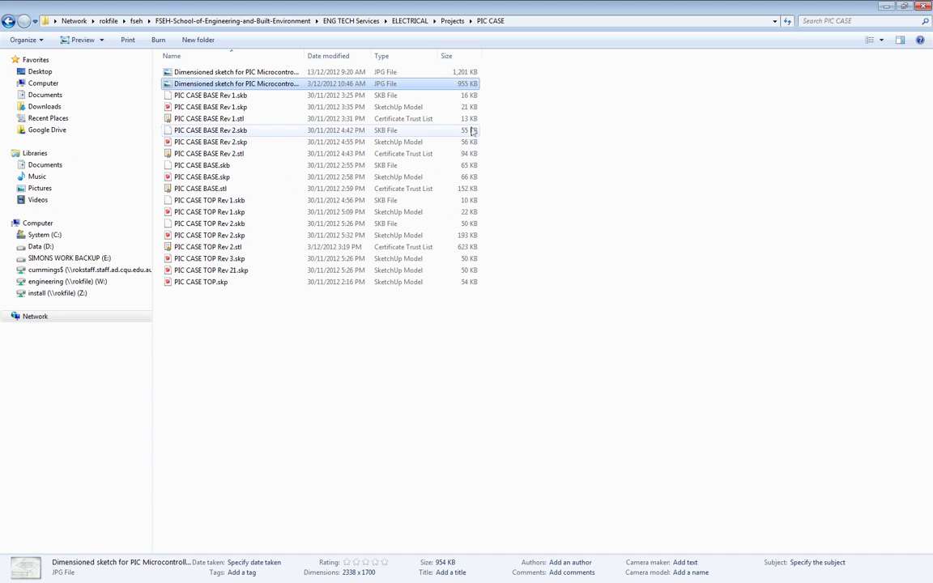
- Sort files by date modified and navigate to Google Drive > PROJECTS > PIC CASE
click(379, 118)
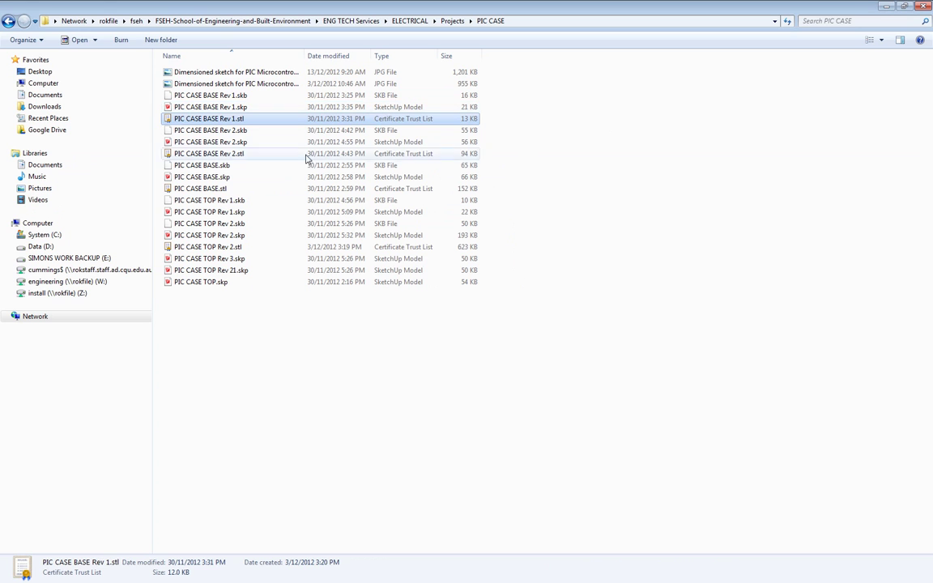
click(340, 57)
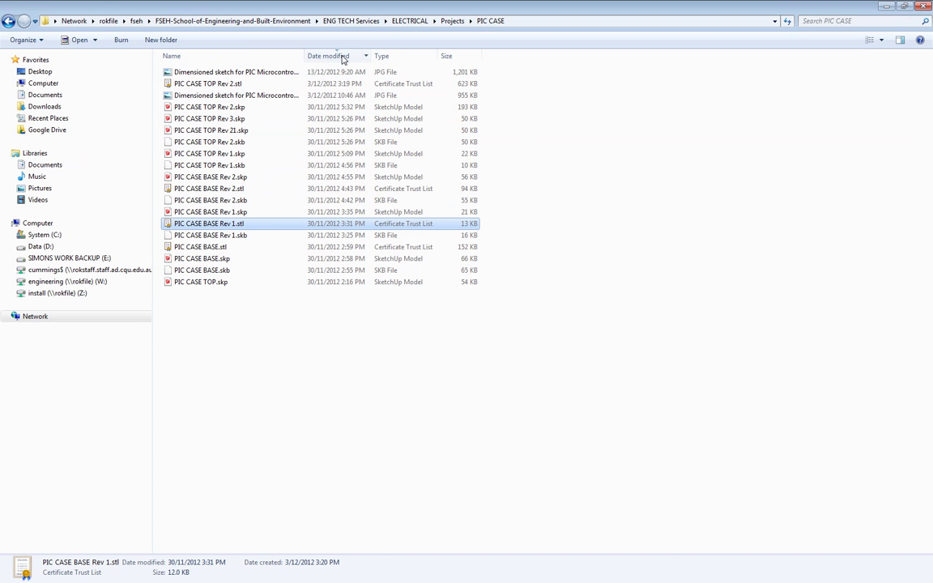
click(342, 58)
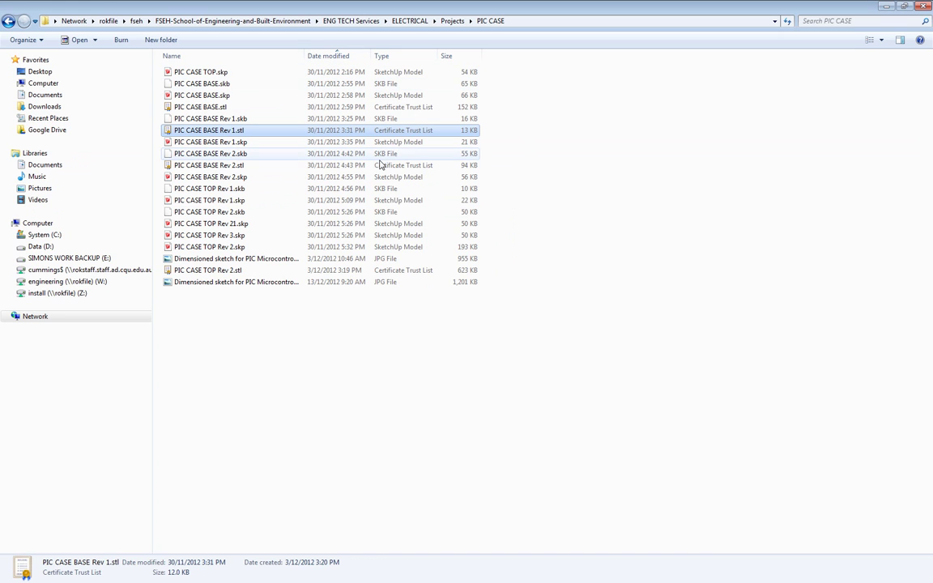
click(46, 133)
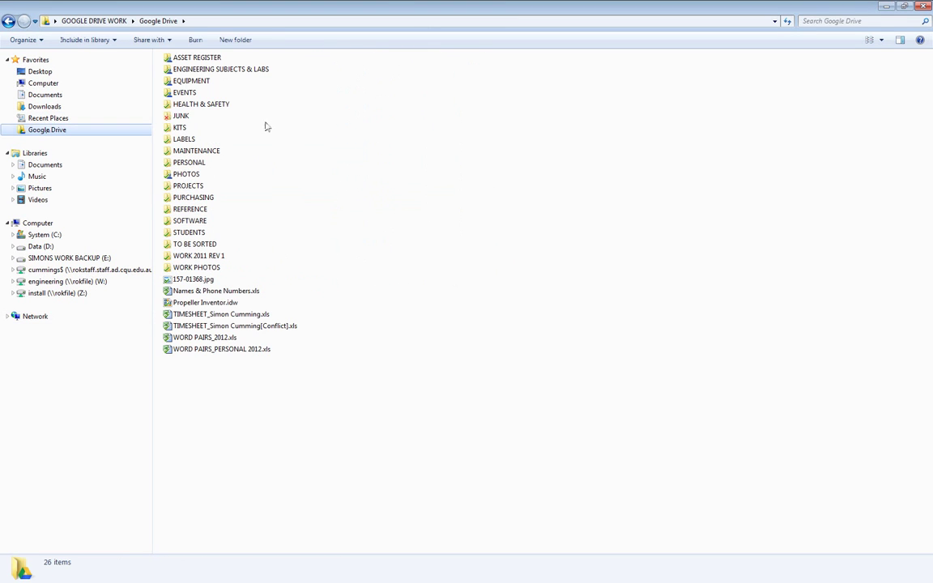
double_click(190, 186)
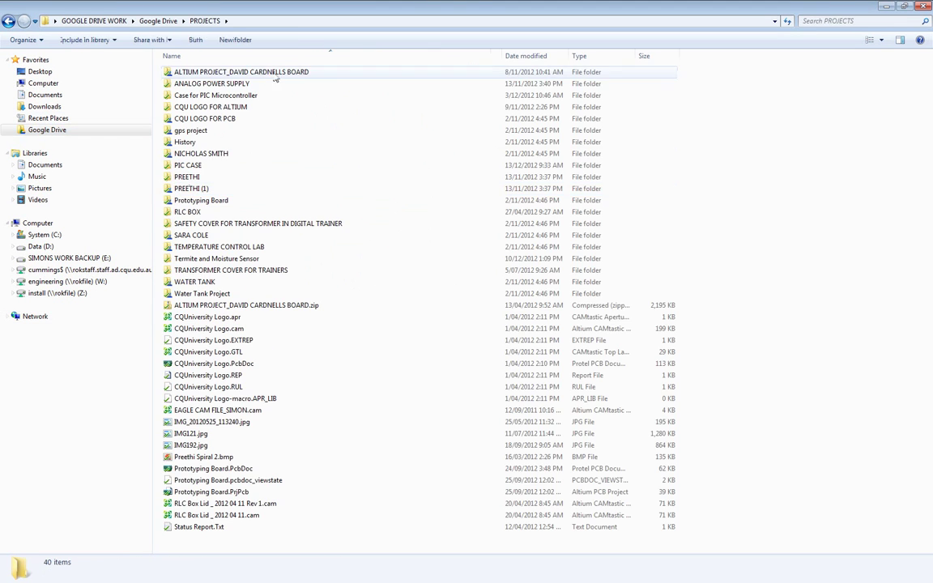
double_click(186, 165)
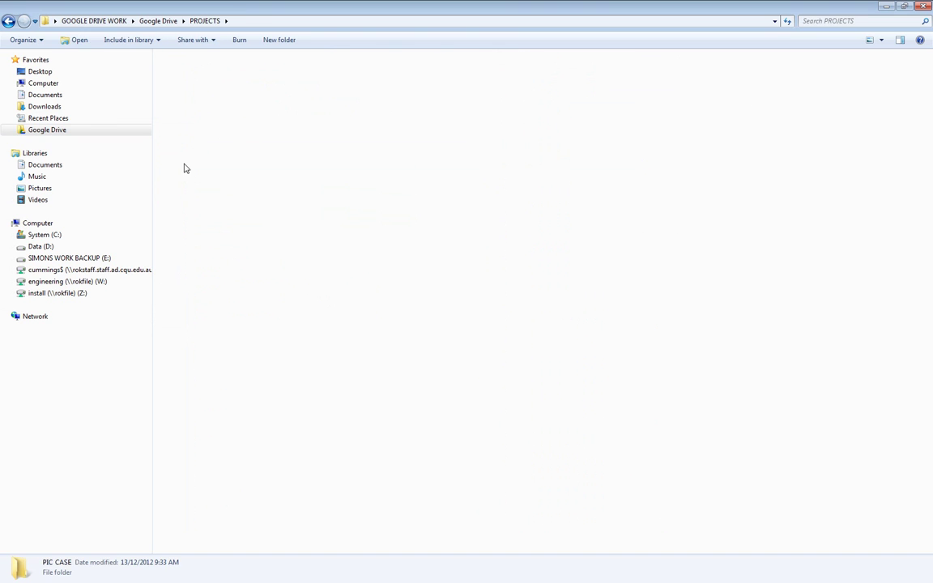
- Show Details view newest first, widen the Name column, and select PIC CASE TOP Rev 3.stl
click(882, 40)
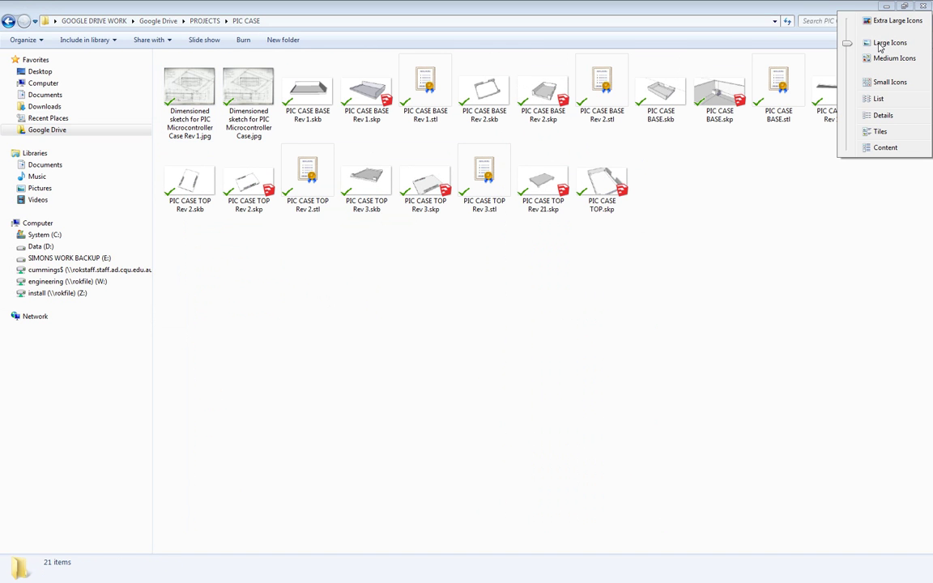
click(880, 118)
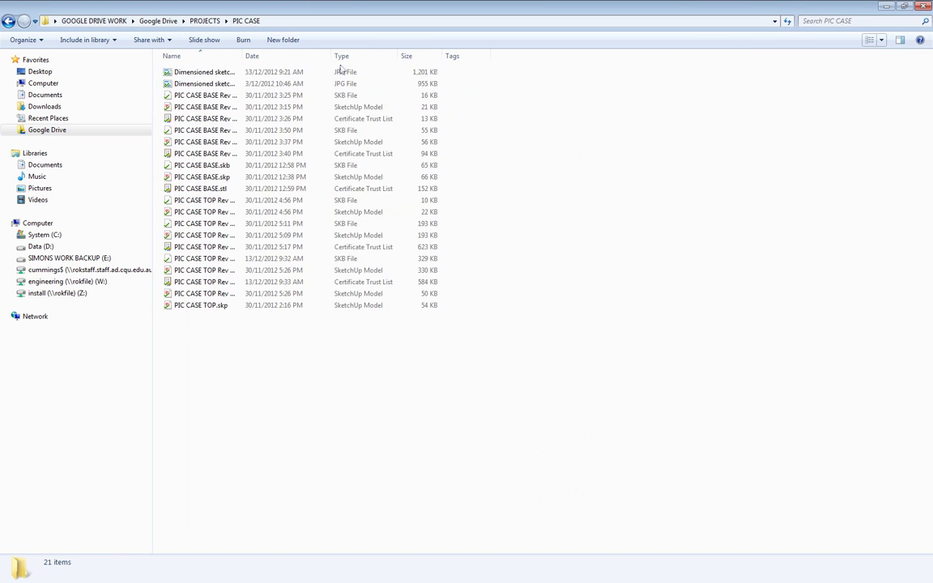
click(288, 56)
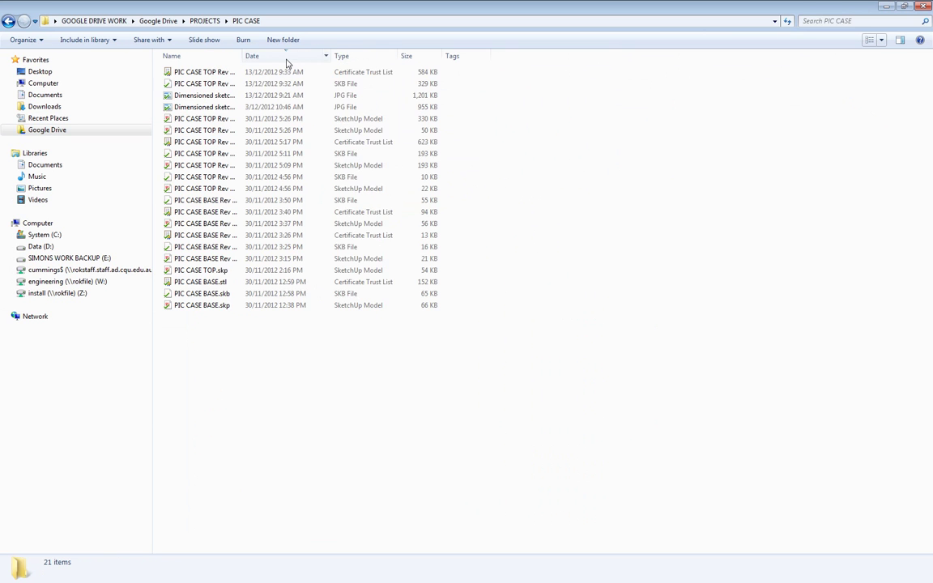
double_click(241, 56)
click(236, 73)
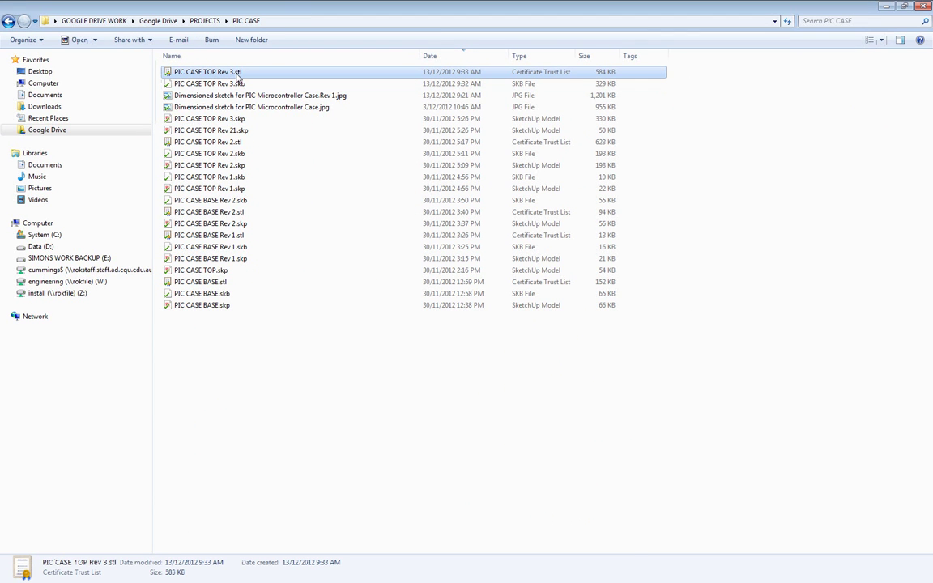